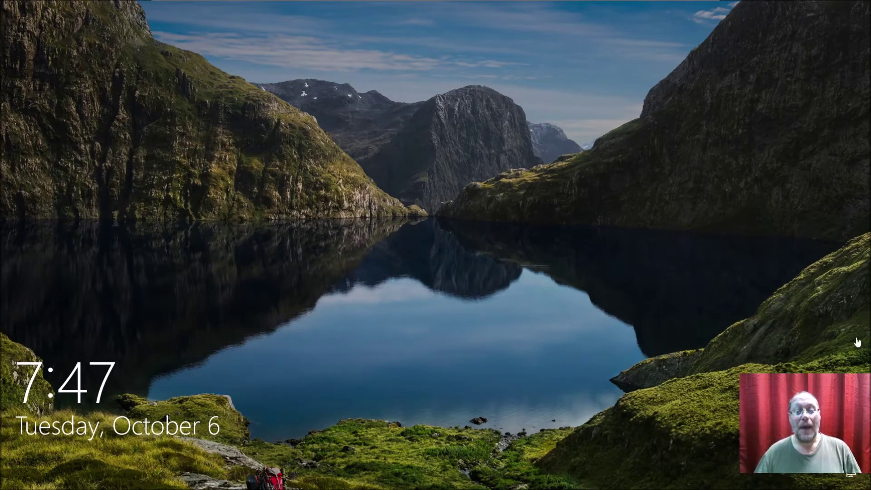
Step: Dismiss the Windows 10 lock screen and sign in to reach the desktop
click(687, 304)
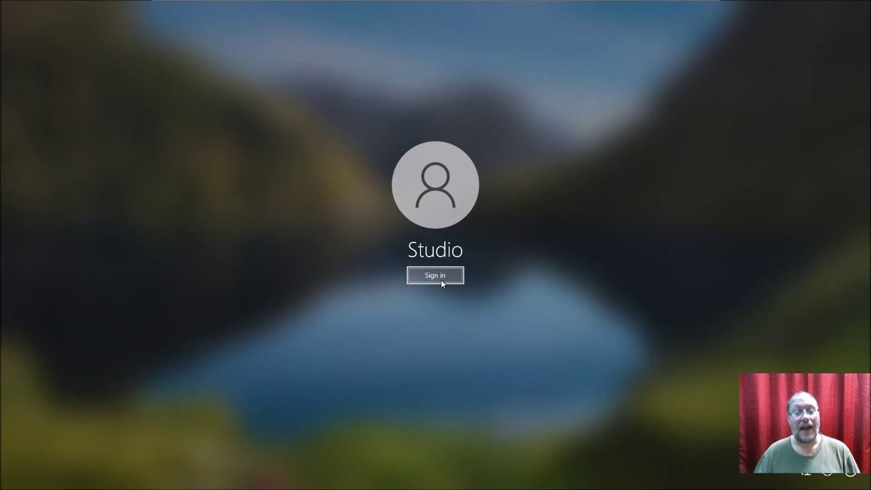
click(441, 280)
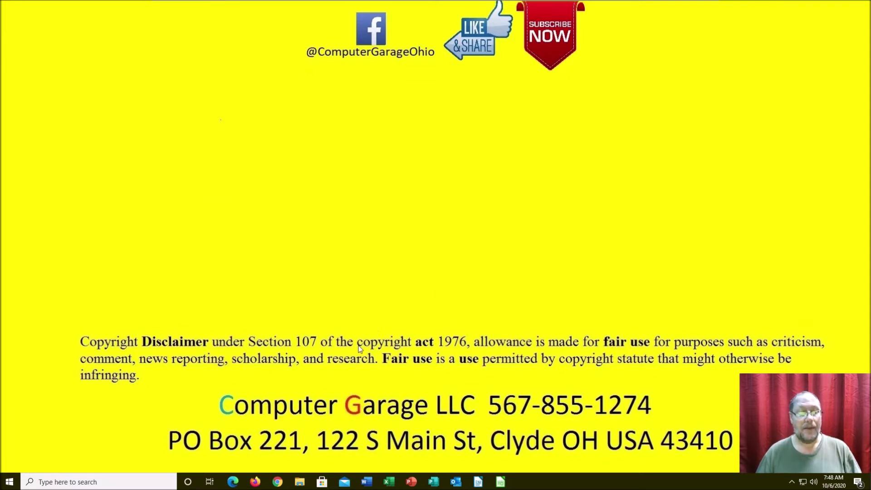
Step: Go to live.com in Chrome and choose My account from the profile panel
click(277, 482)
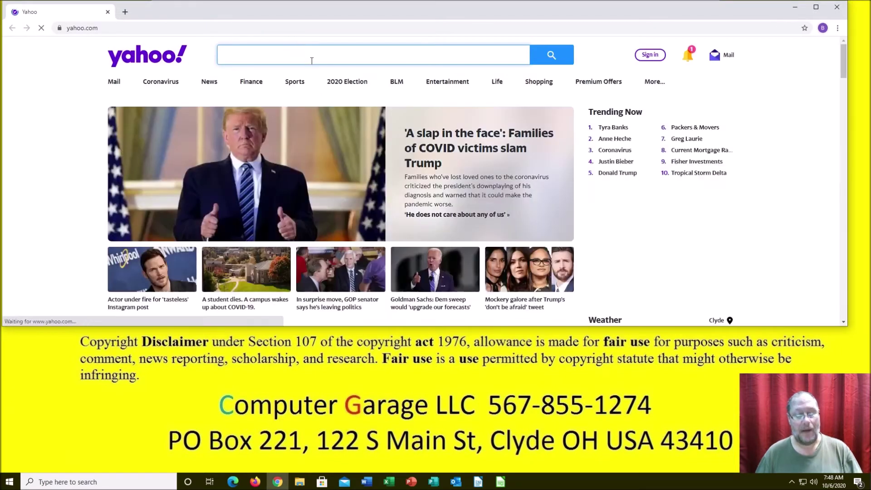
click(312, 29)
text(live)
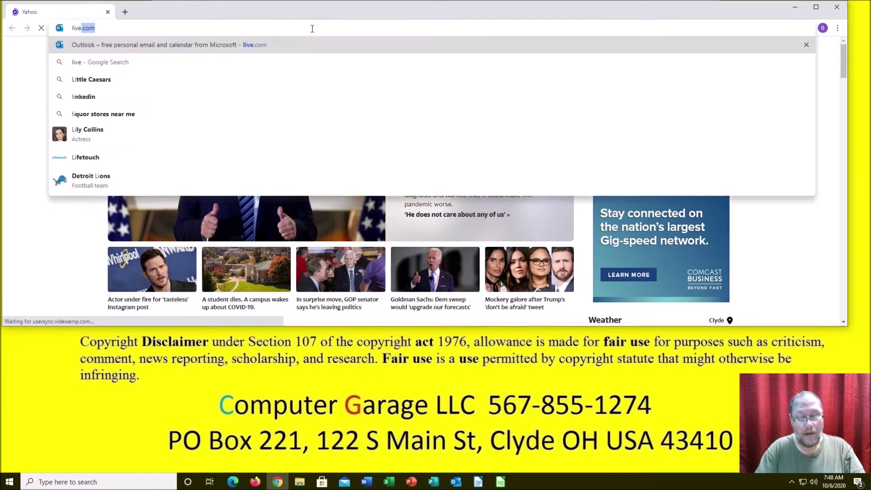
text(.com)
key(Return)
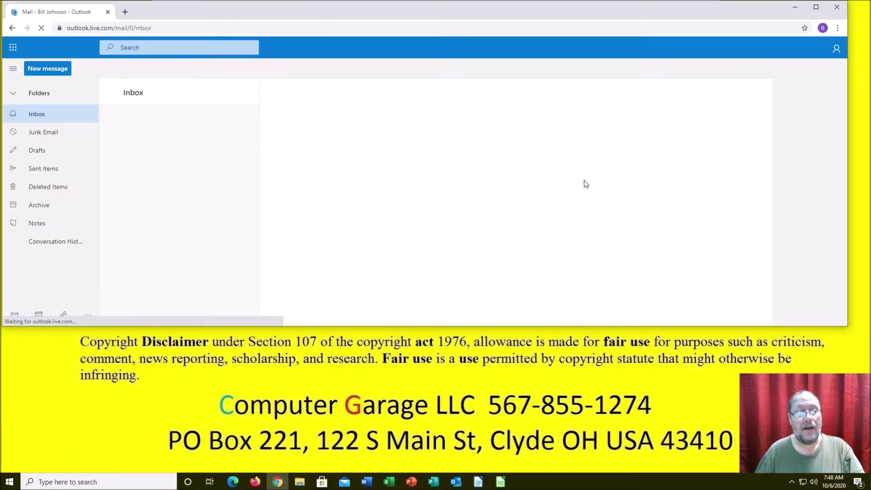
click(832, 52)
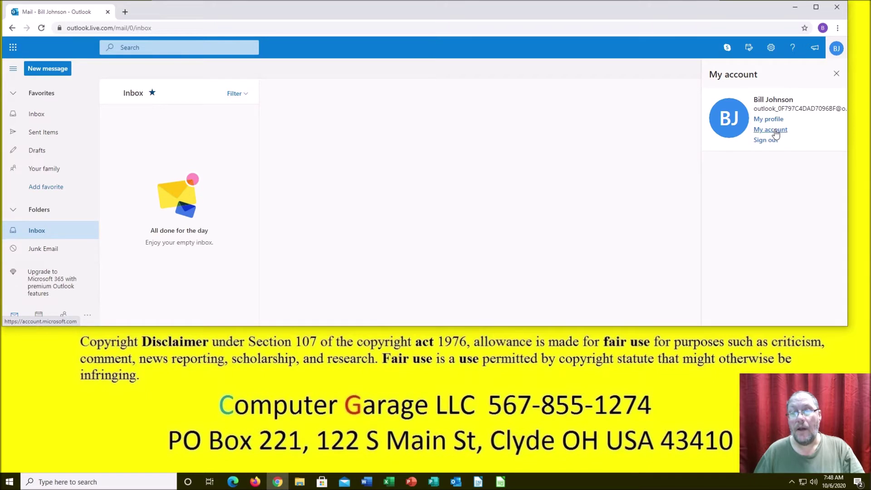
click(775, 131)
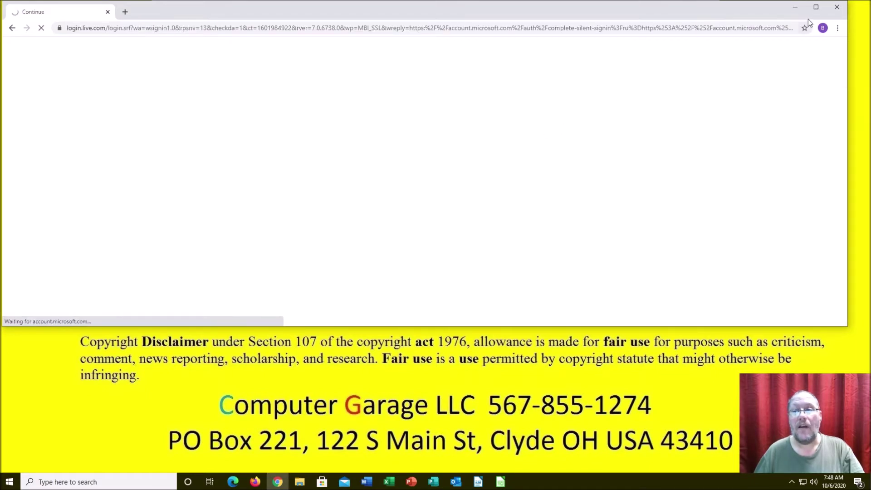
Step: Maximize Chrome, scroll through the account home cards, then head to Privacy
click(815, 8)
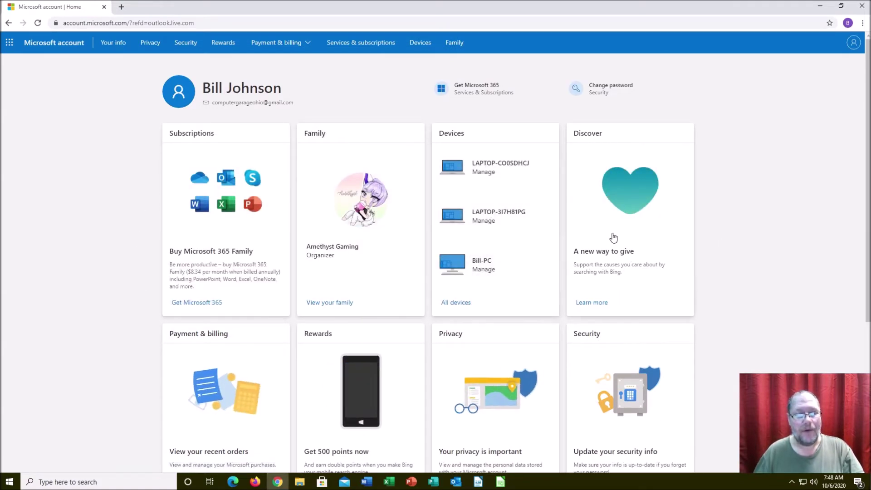
scroll(743, 255, down, 2)
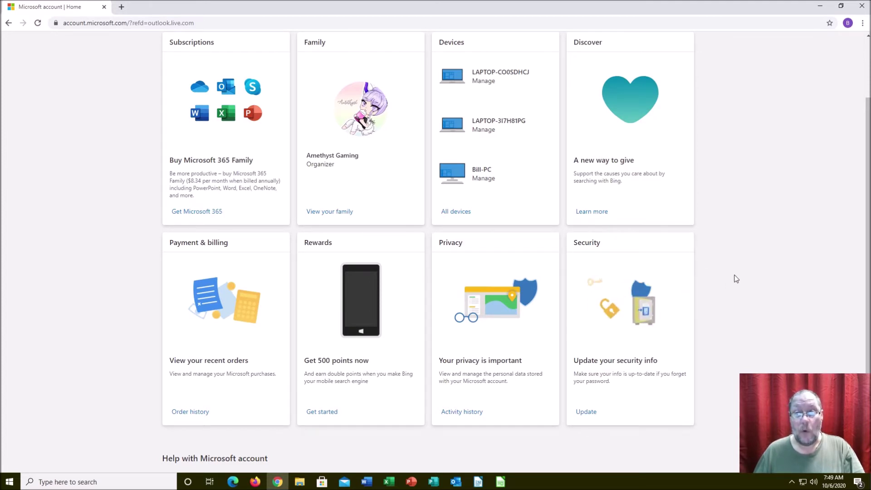
scroll(735, 279, up, 2)
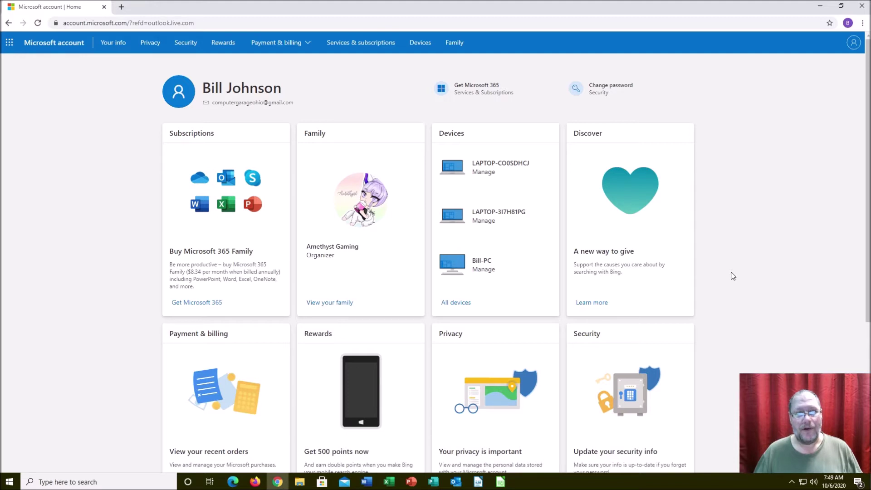
click(151, 45)
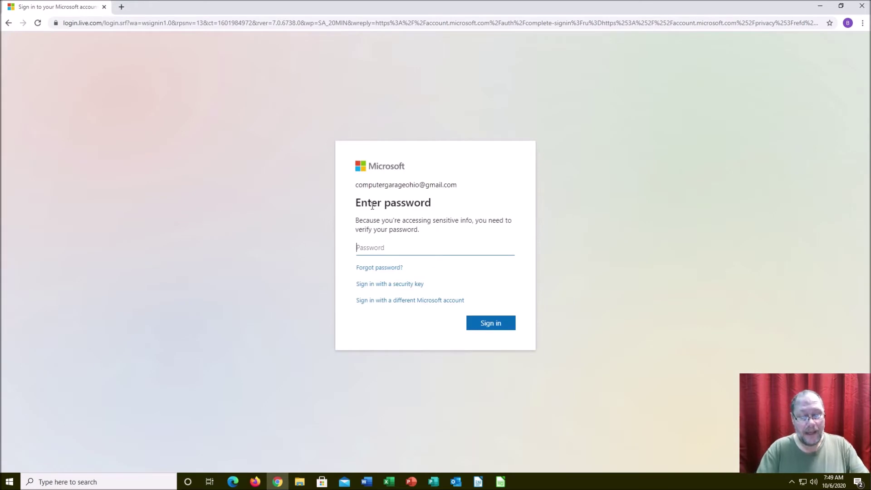
Step: Re-enter the account password to unlock the Privacy overview page
text(•)
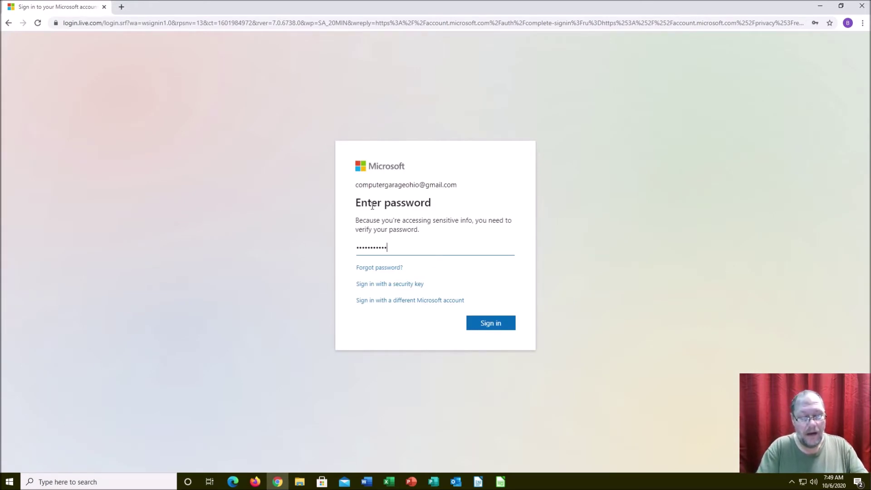
key(Return)
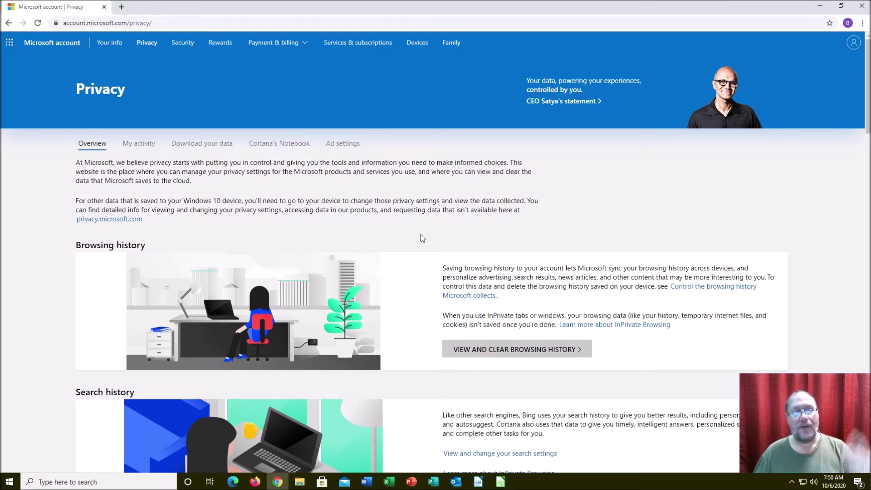
scroll(421, 234, down, 1)
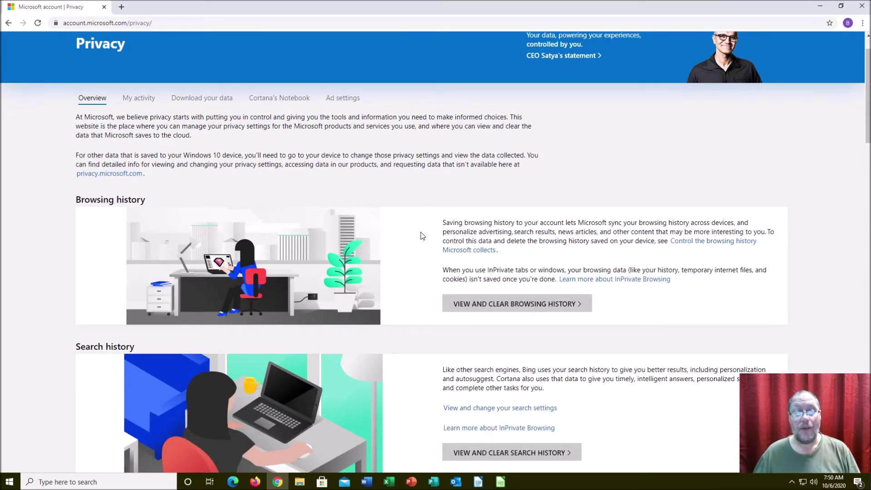
scroll(421, 233, down, 5)
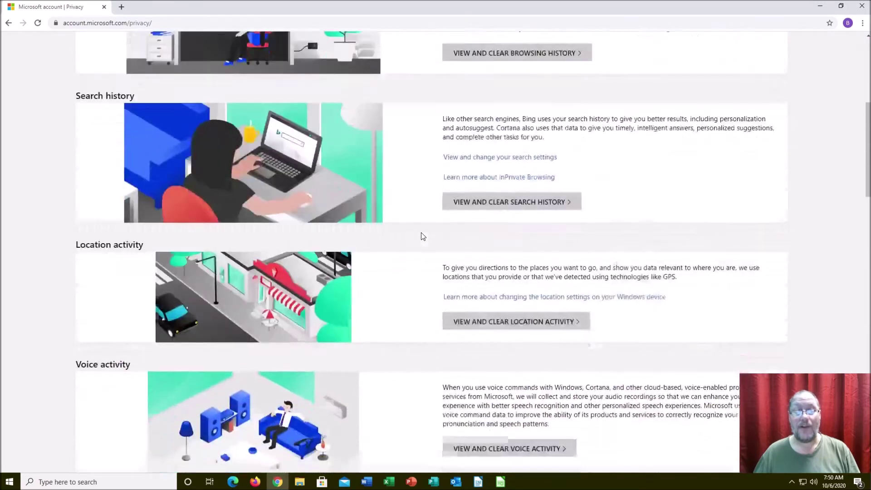
scroll(421, 236, down, 3)
scroll(421, 236, down, 2)
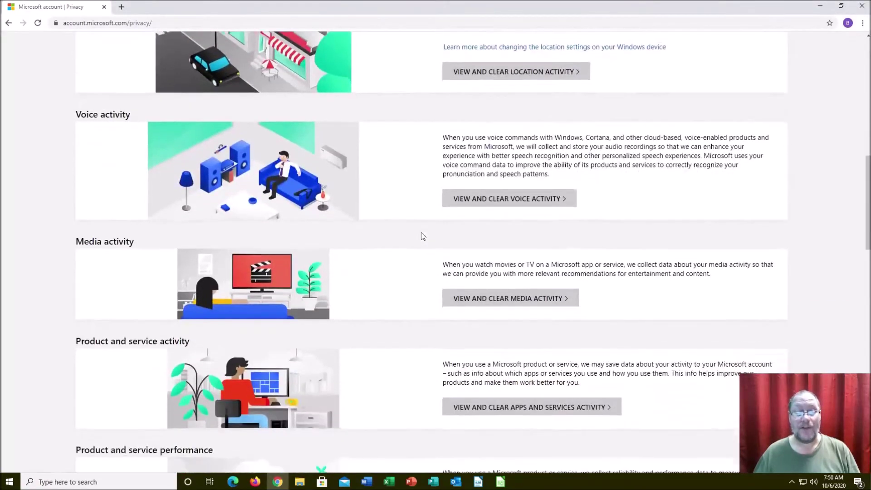
scroll(420, 245, down, 4)
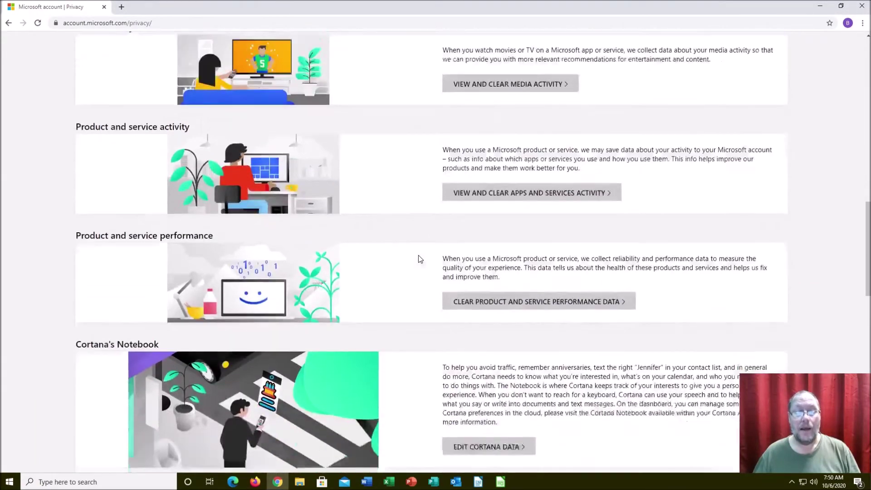
scroll(419, 259, down, 5)
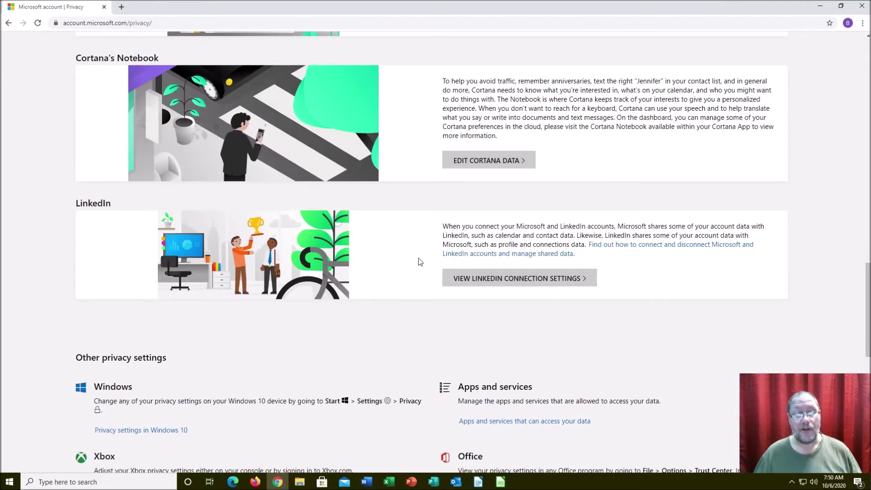
scroll(421, 256, up, 7)
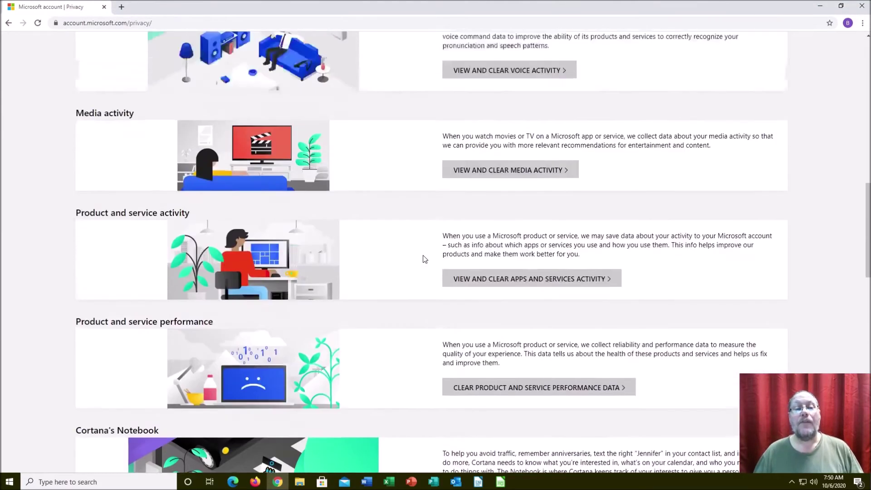
scroll(423, 255, up, 10)
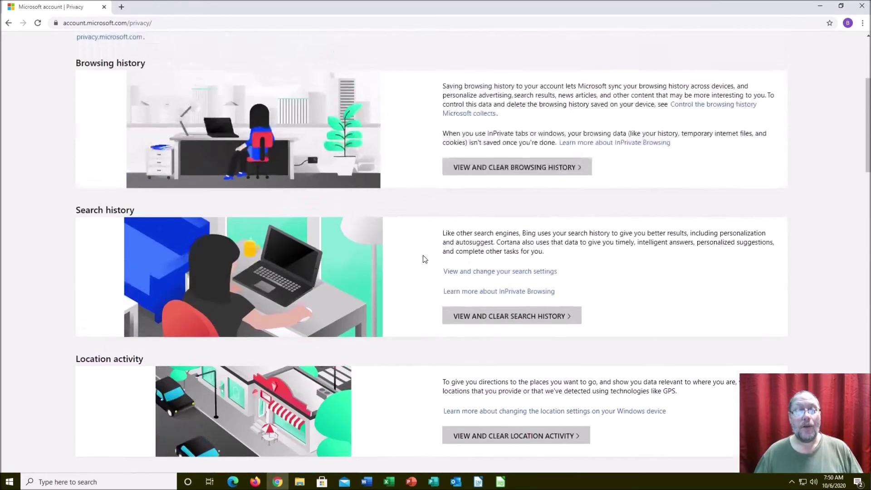
scroll(423, 255, up, 2)
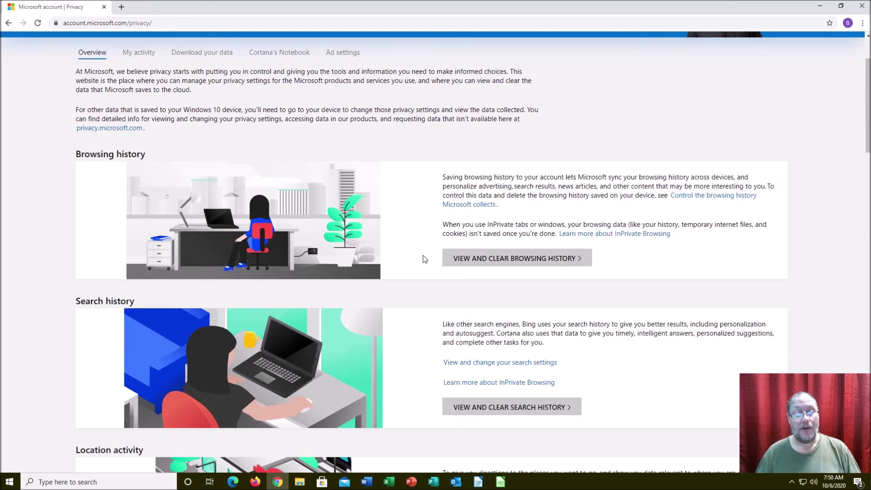
scroll(423, 256, down, 4)
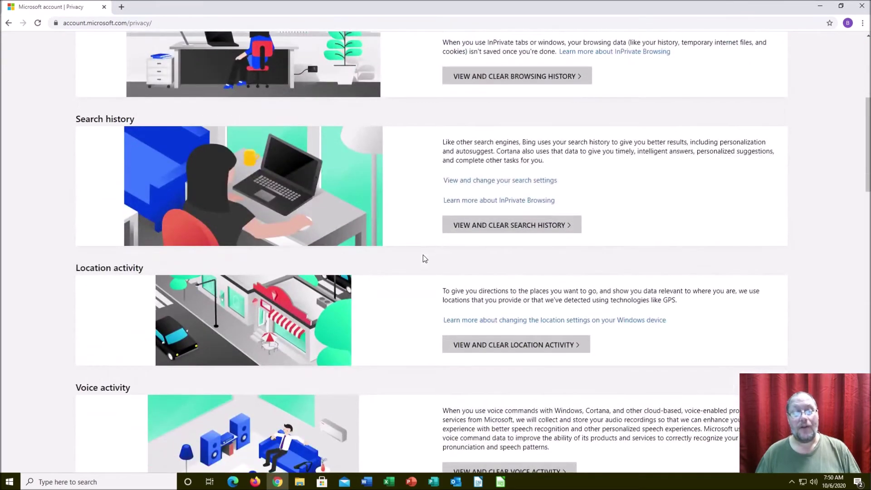
scroll(424, 258, down, 6)
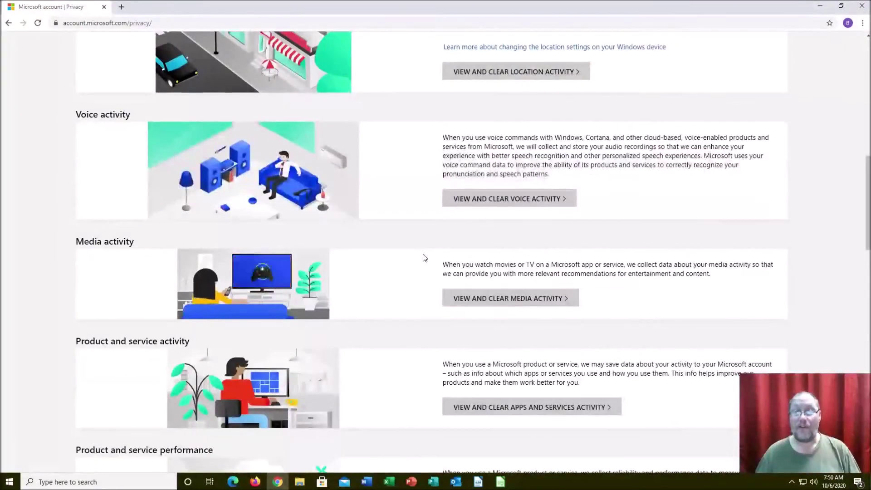
scroll(425, 258, down, 2)
scroll(425, 258, down, 2)
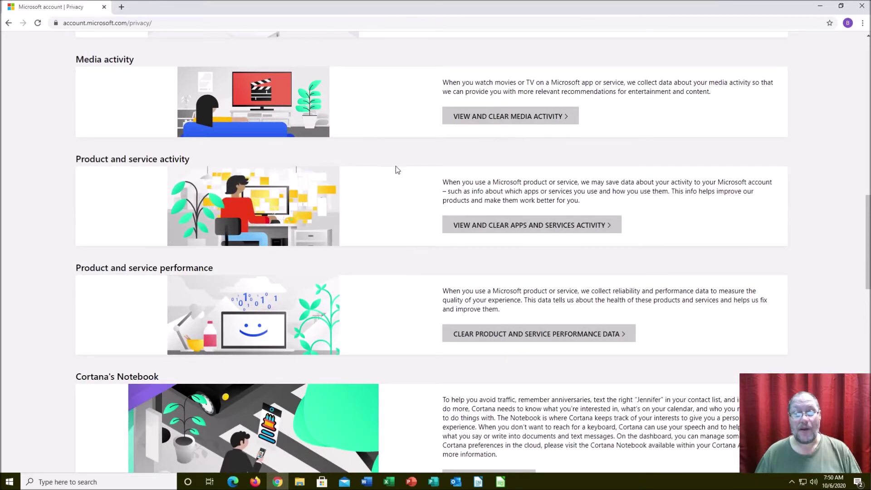
scroll(398, 223, down, 1)
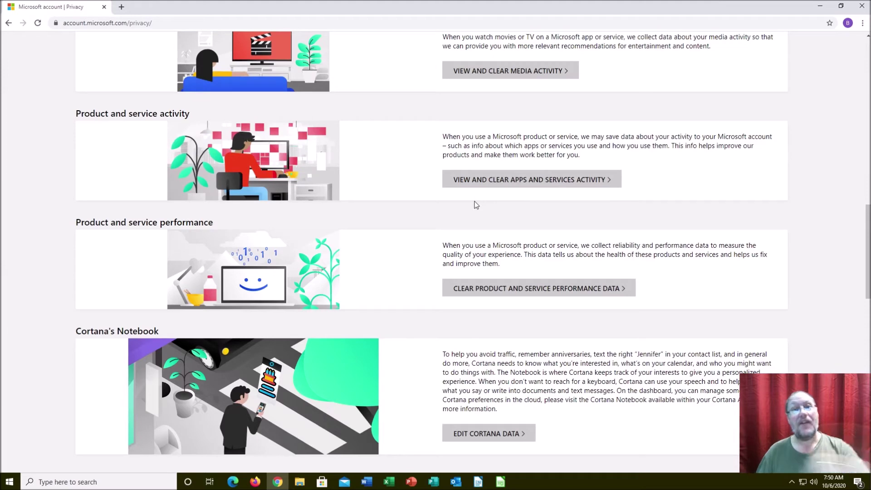
scroll(472, 203, down, 2)
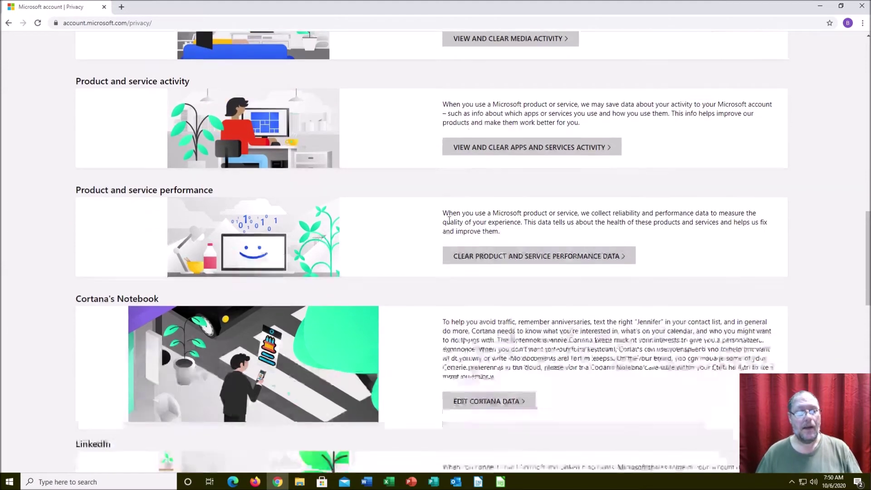
scroll(436, 206, down, 2)
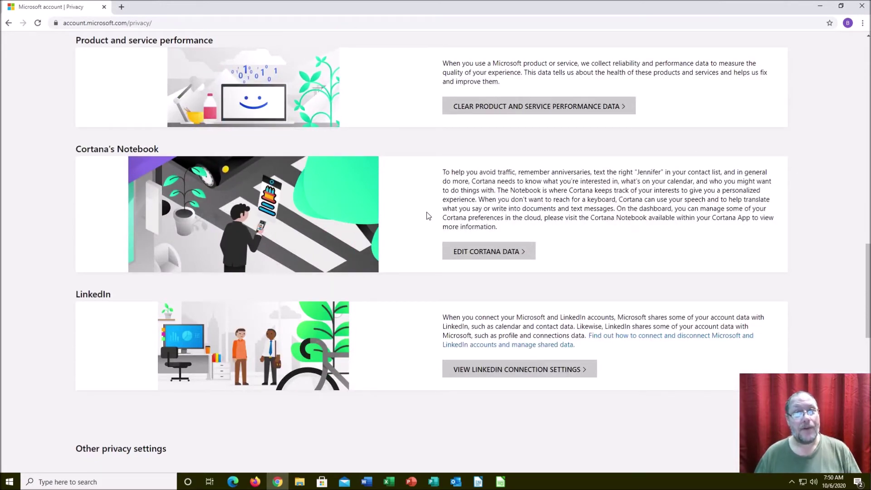
scroll(426, 212, down, 2)
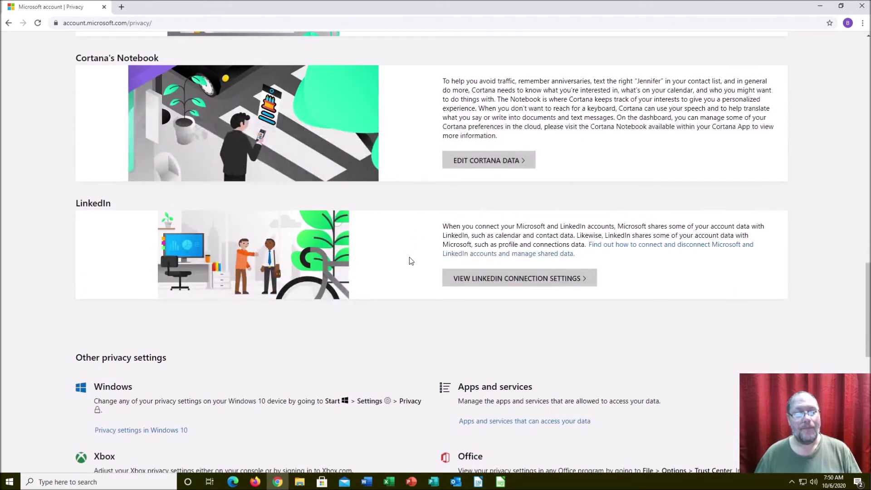
scroll(409, 256, down, 5)
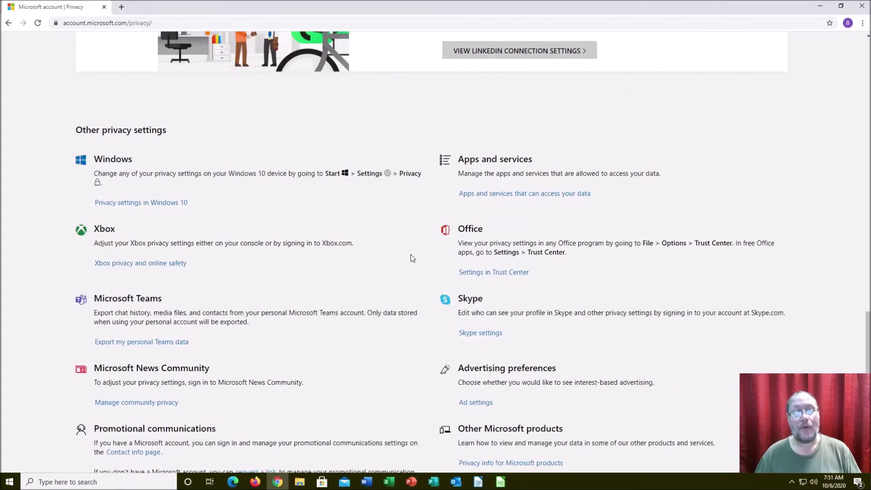
scroll(412, 258, down, 2)
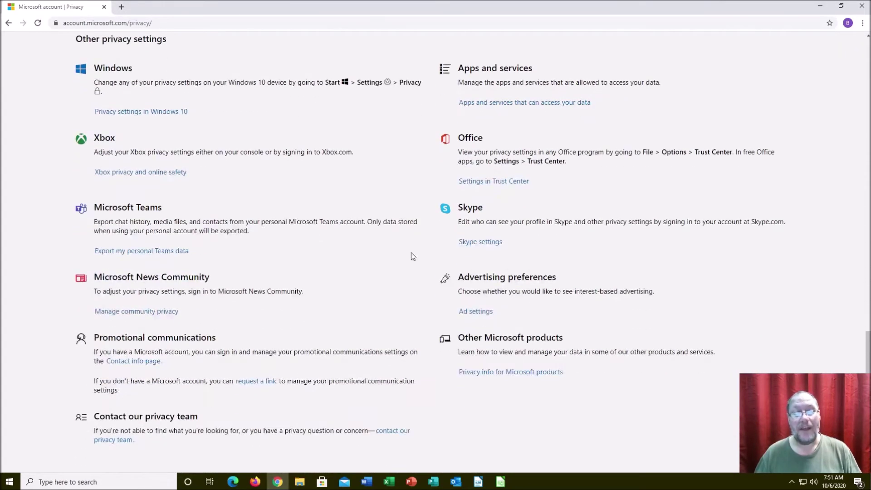
scroll(412, 257, up, 6)
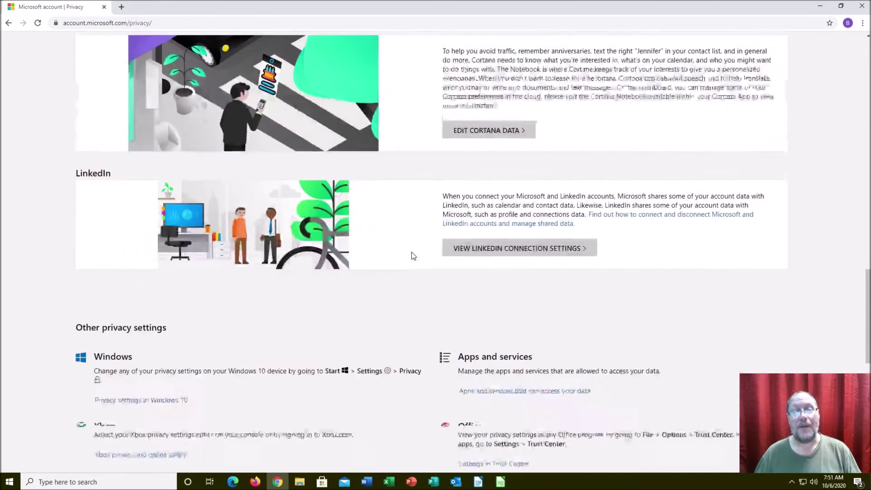
scroll(412, 253, up, 20)
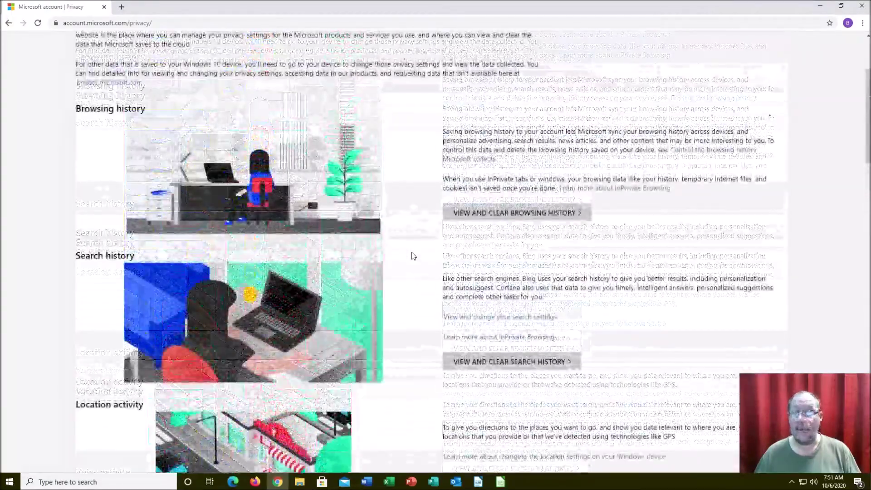
scroll(411, 255, up, 3)
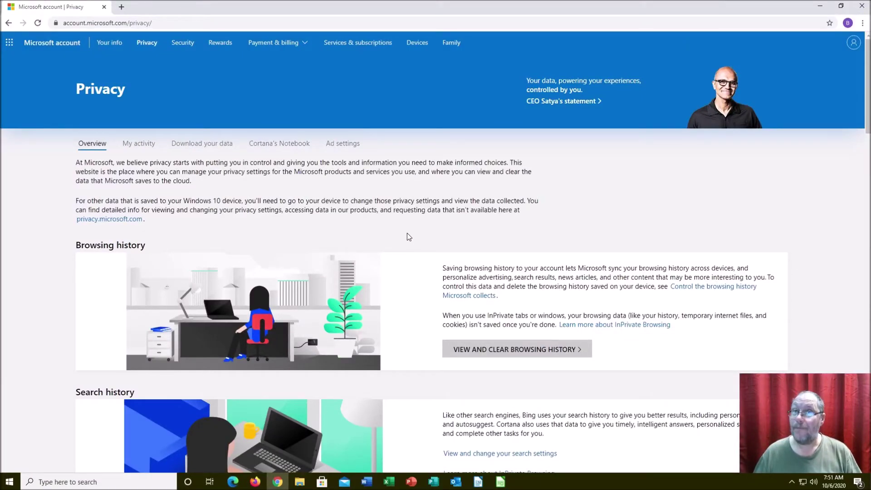
scroll(407, 232, down, 2)
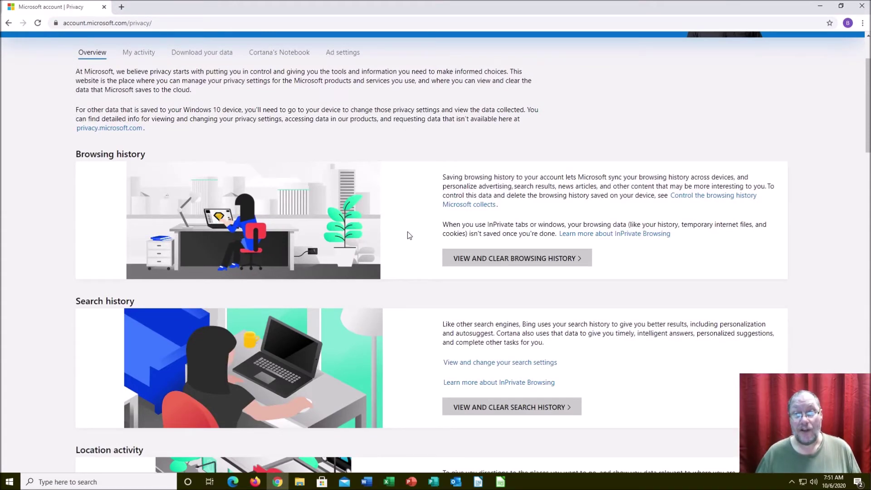
scroll(407, 233, up, 2)
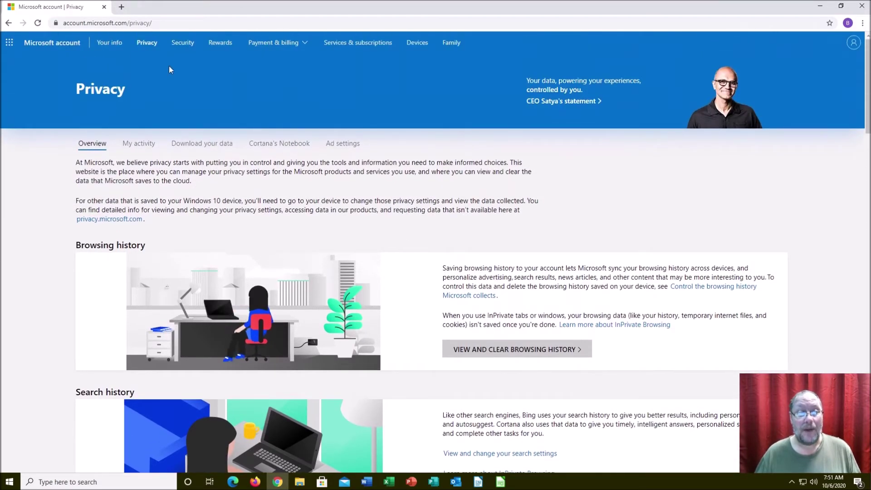
click(113, 48)
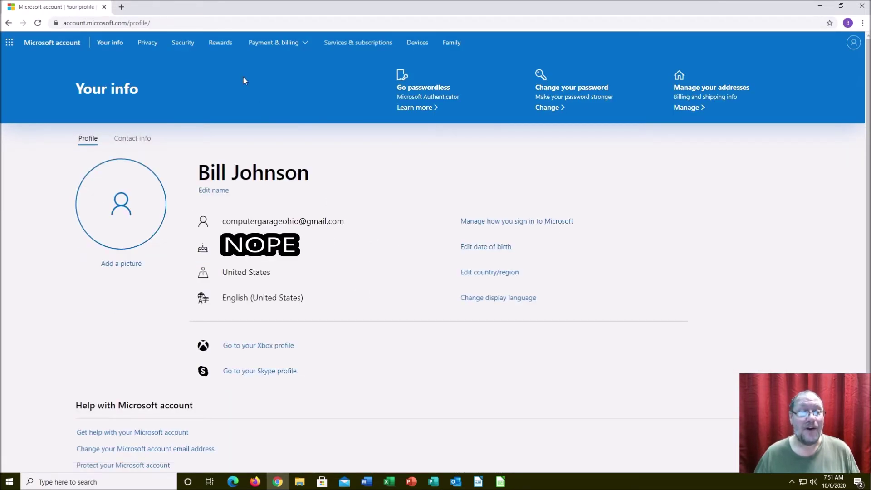
Step: Reload the Your info profile page, then return to the Privacy overview
click(107, 47)
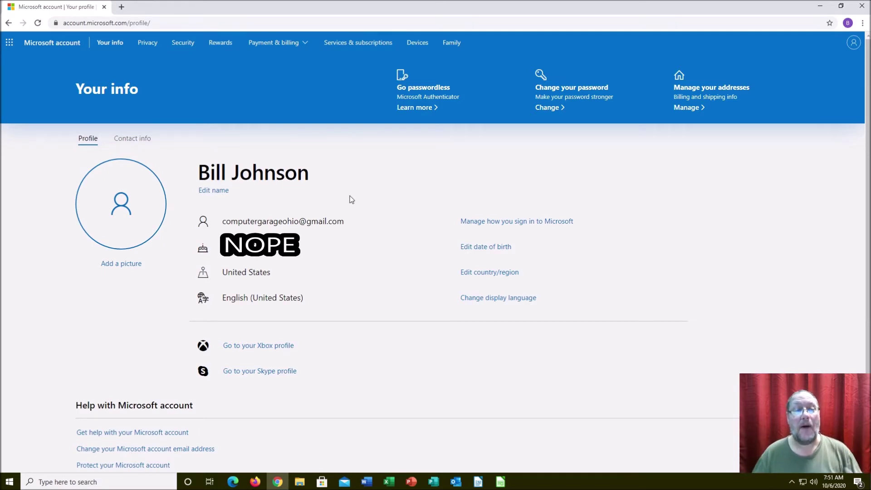
click(148, 42)
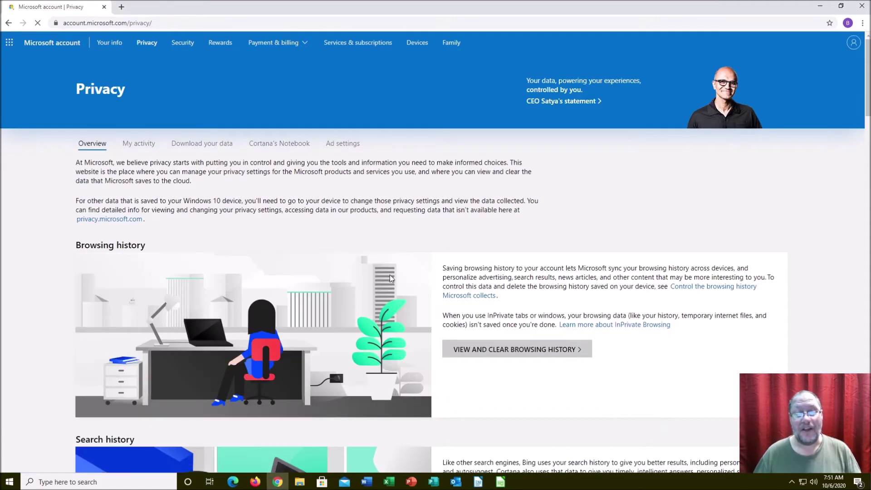
Step: Scroll through the Privacy activity categories, from Location to LinkedIn, and back up
scroll(411, 262, down, 2)
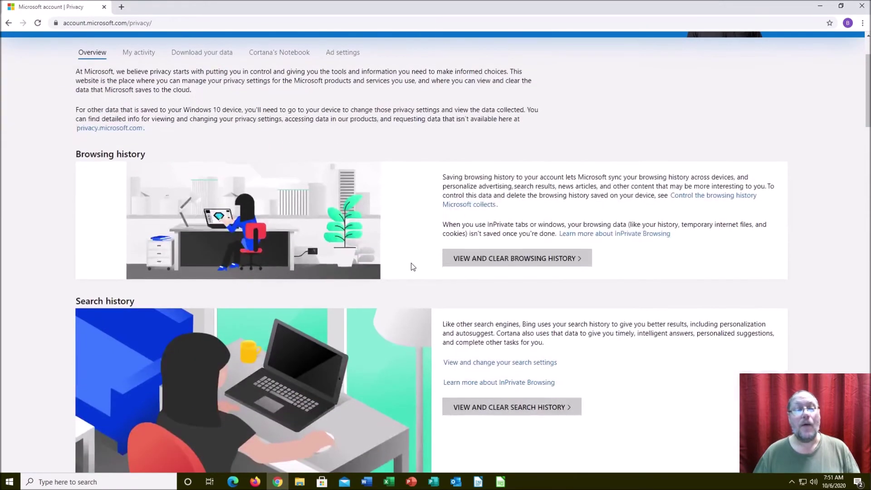
scroll(412, 257, down, 2)
scroll(414, 262, down, 7)
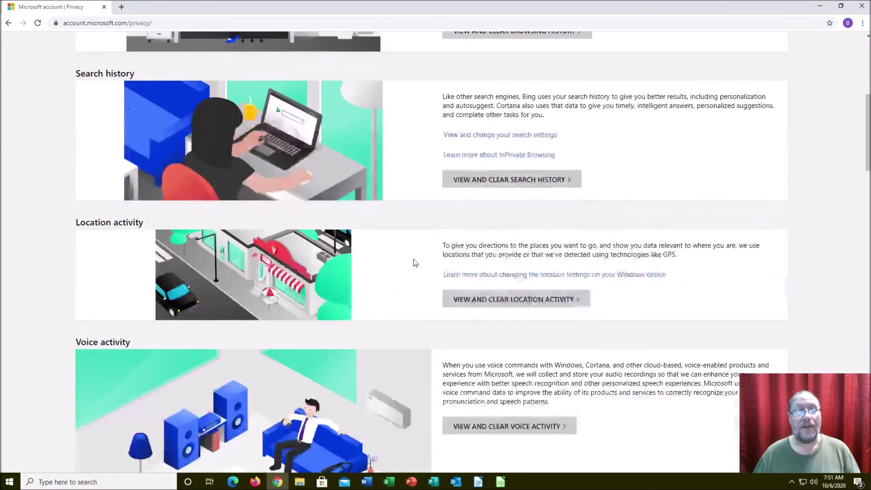
scroll(414, 263, down, 3)
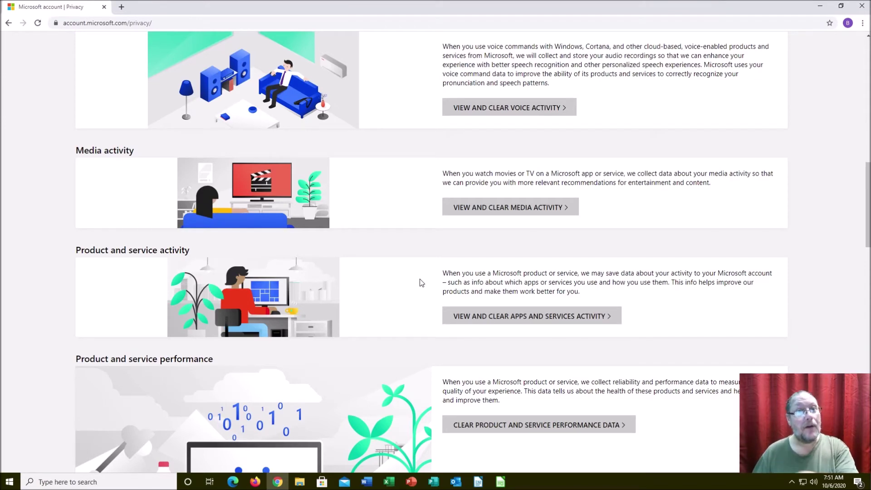
scroll(420, 278, down, 4)
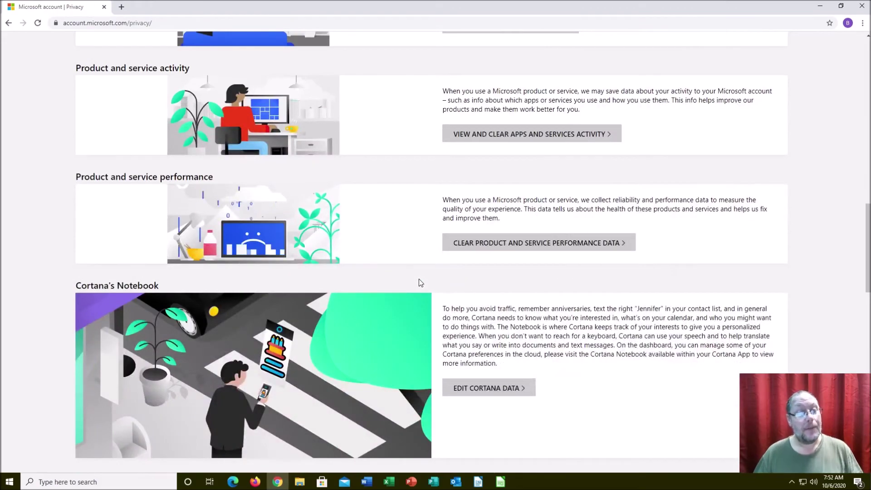
scroll(419, 279, down, 7)
scroll(421, 282, up, 14)
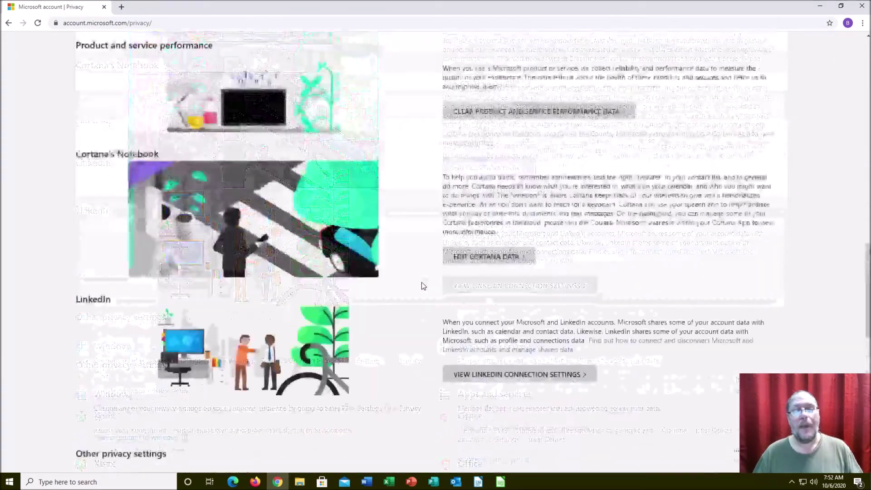
scroll(418, 284, up, 10)
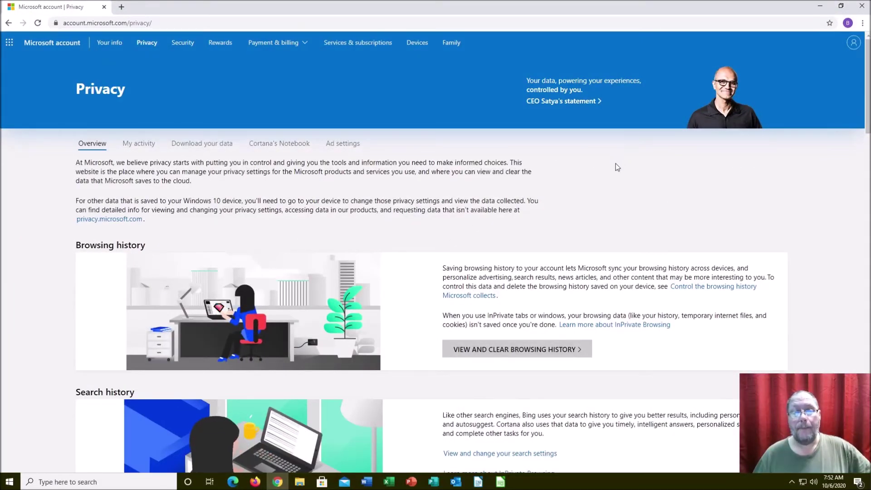
Step: Close Chrome, launch Microsoft Store from the taskbar and maximize it
click(861, 6)
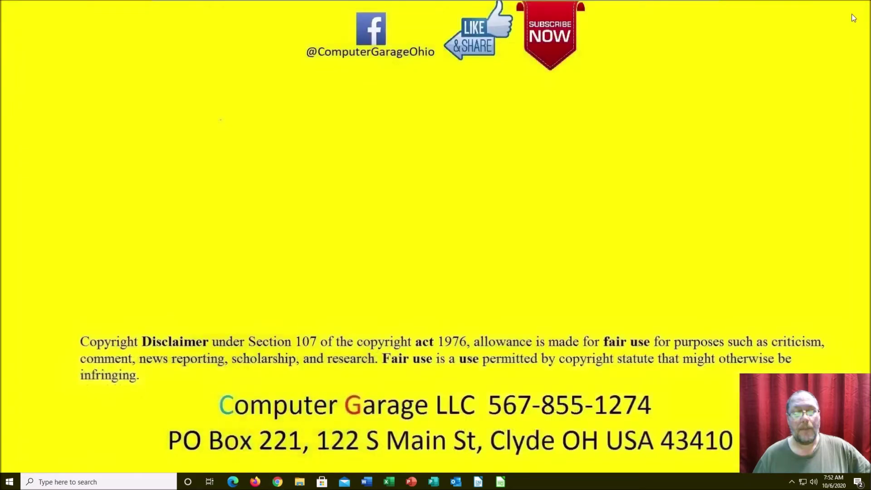
click(322, 482)
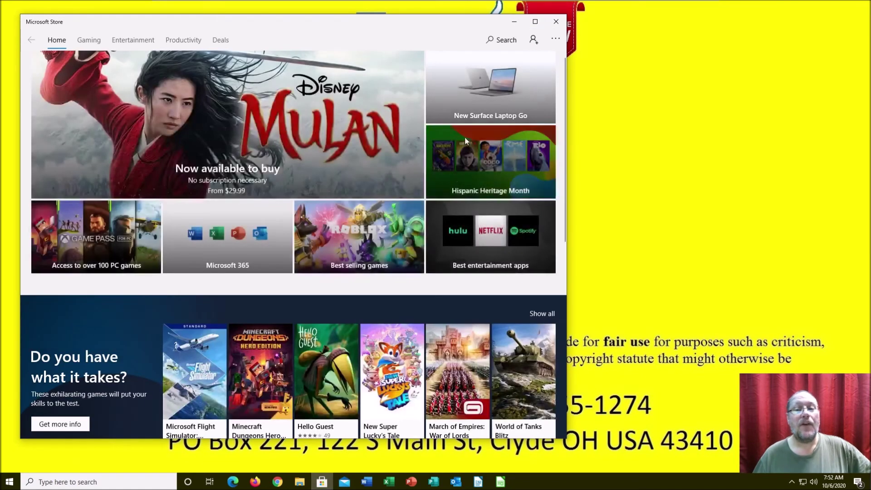
click(537, 26)
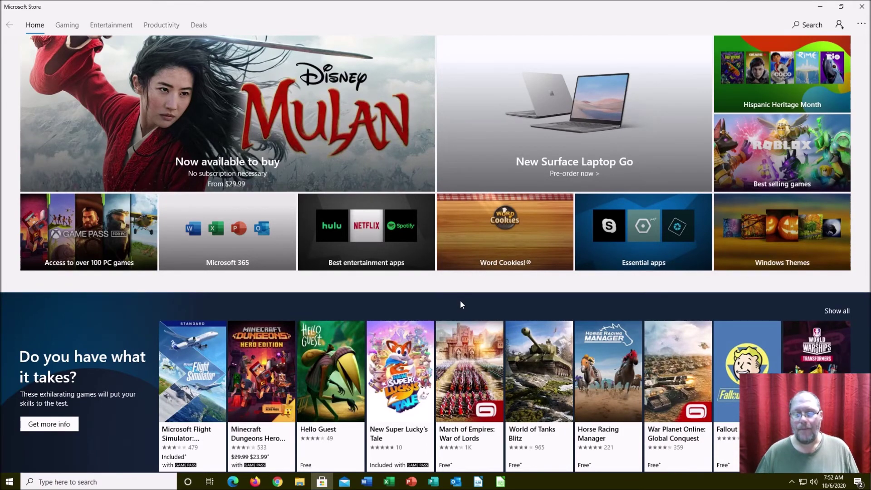
Step: Scroll the Store Home page past Top free apps, Trending and Collections, then back
scroll(460, 300, down, 8)
scroll(446, 328, down, 5)
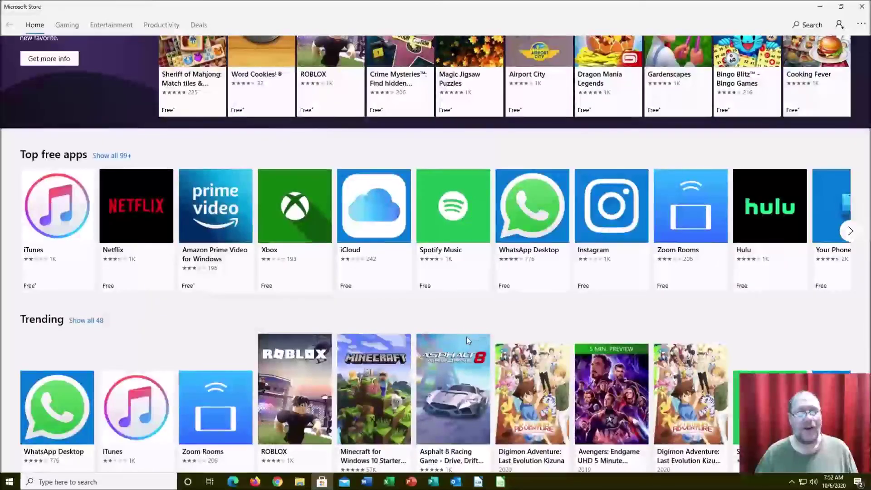
scroll(462, 336, down, 4)
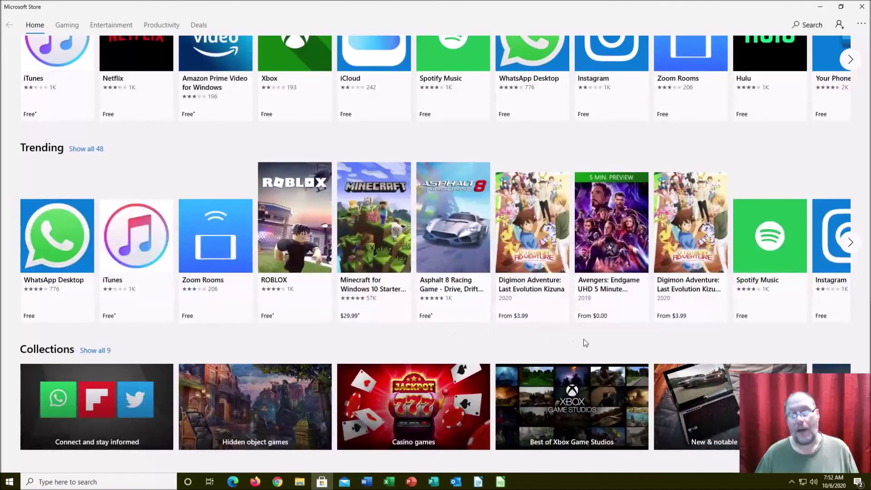
scroll(535, 324, up, 15)
scroll(532, 323, up, 1)
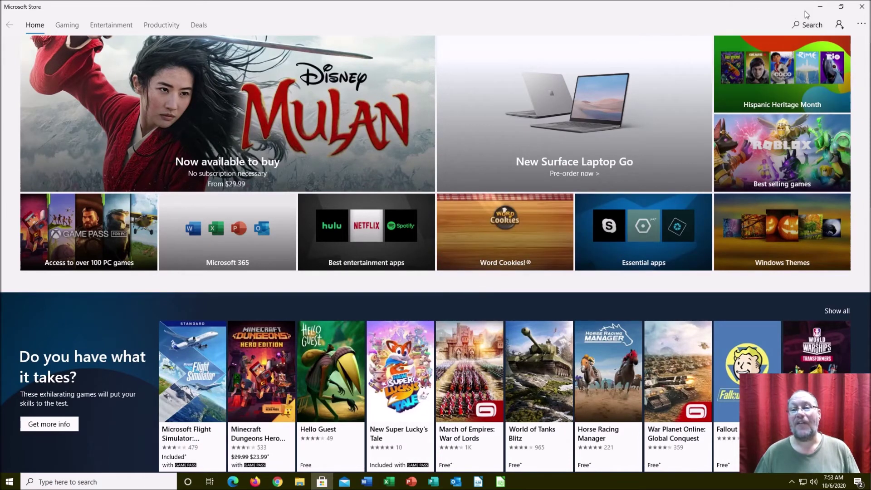
Step: Search the Store for 'hp smart', open the installed HP Smart page, then close the Store
click(793, 25)
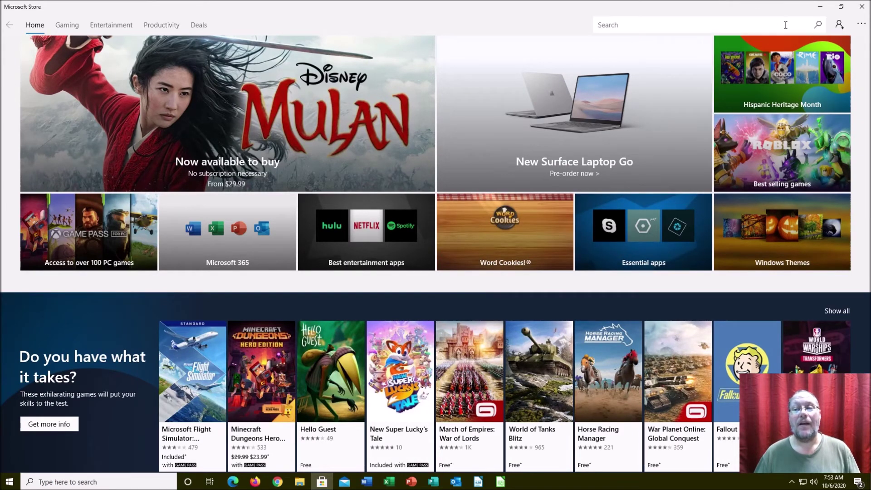
text(h)
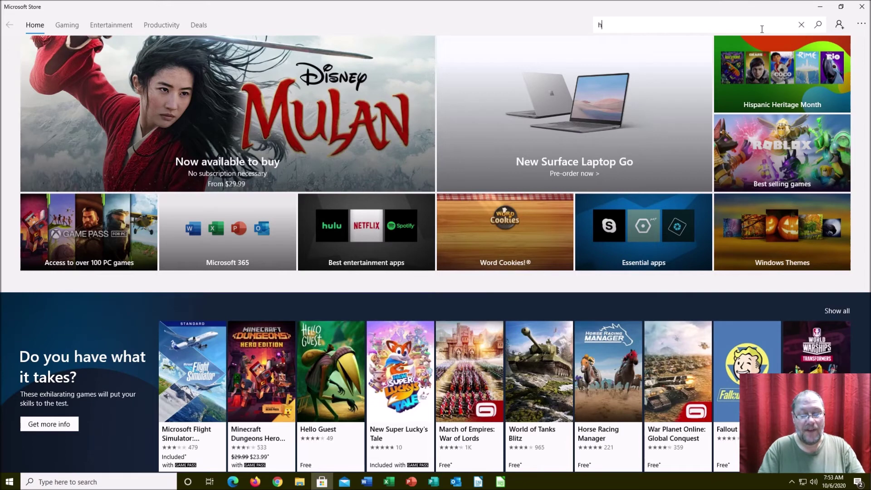
text(p smart)
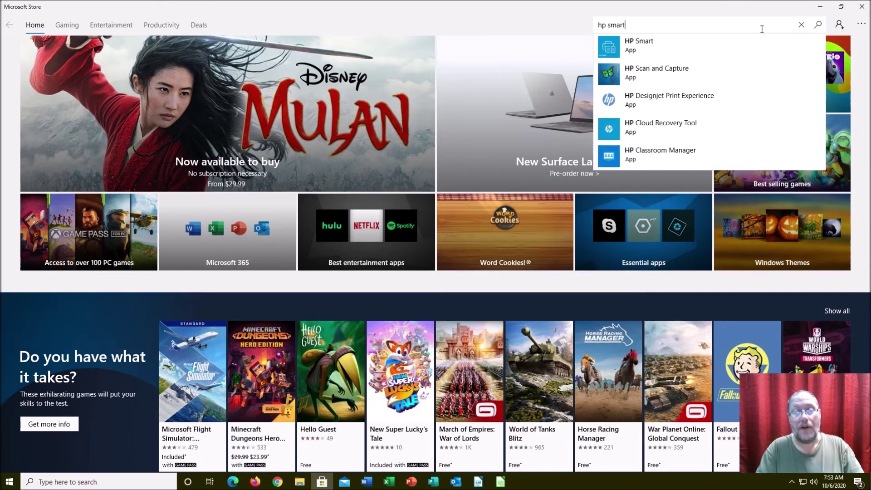
key(Return)
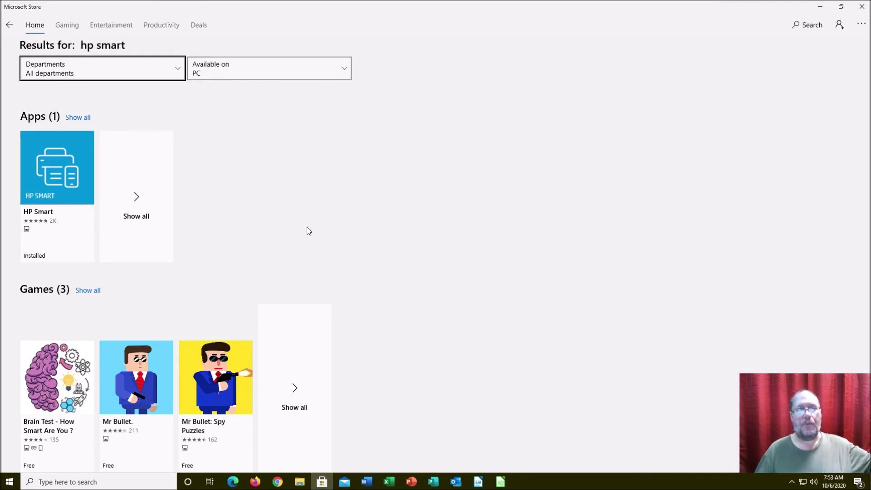
click(65, 187)
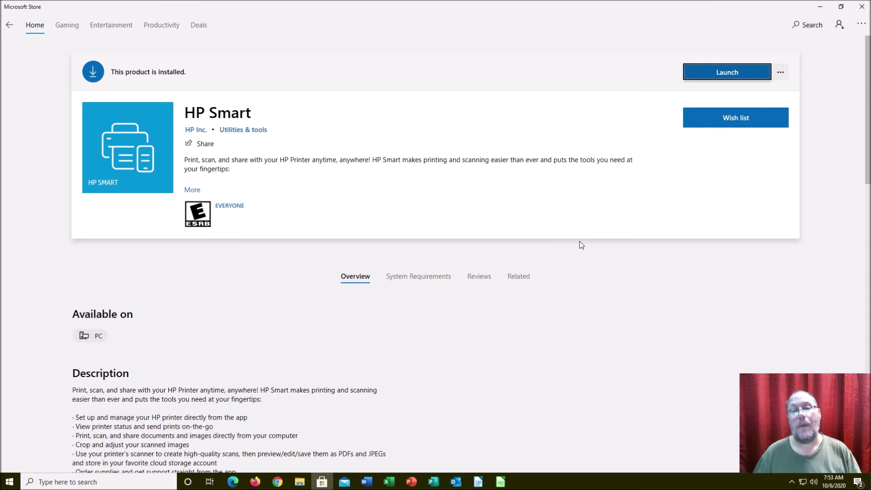
click(861, 11)
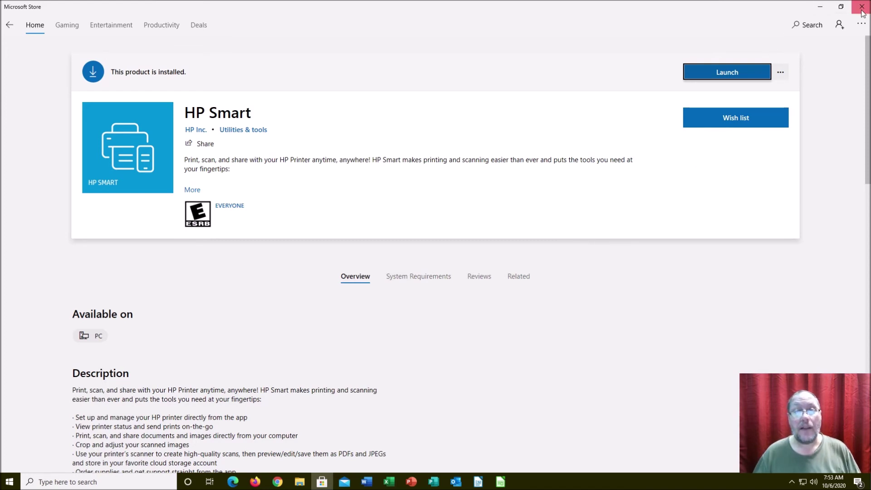